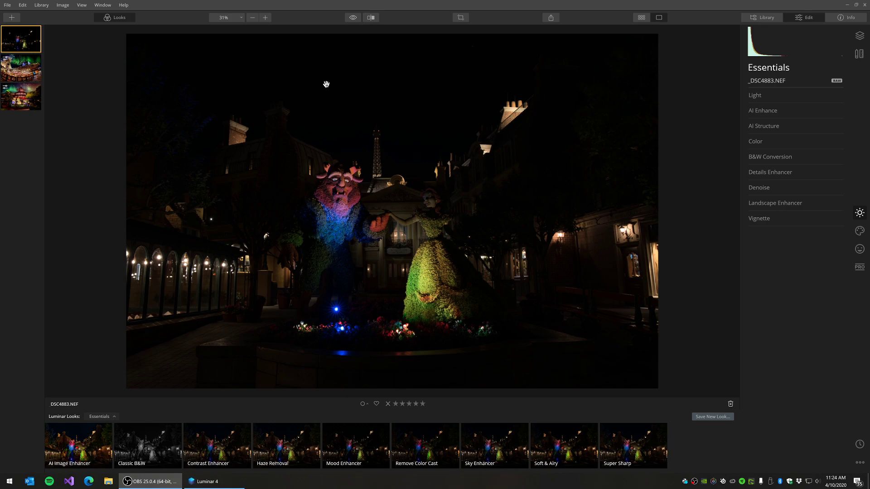
# - Check the library photo shortcuts, then apply the AI Image Enhancer look at reduced strength
pyautogui.click(752, 19)
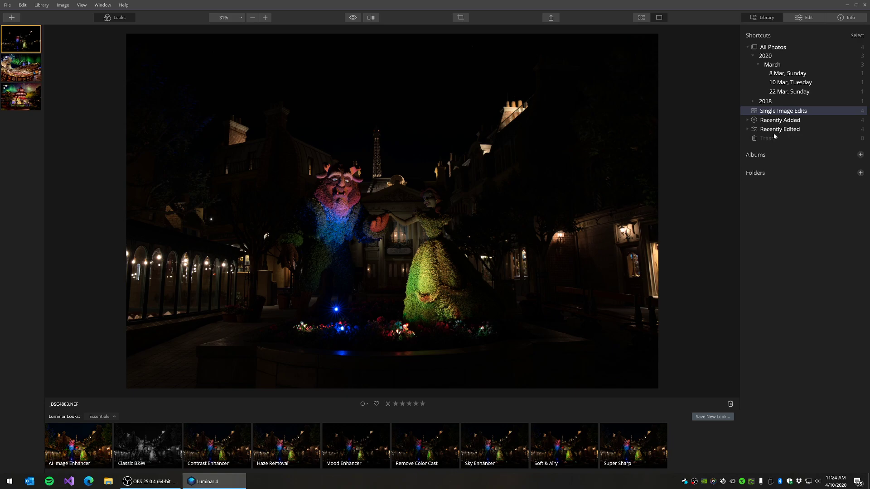
pyautogui.click(796, 20)
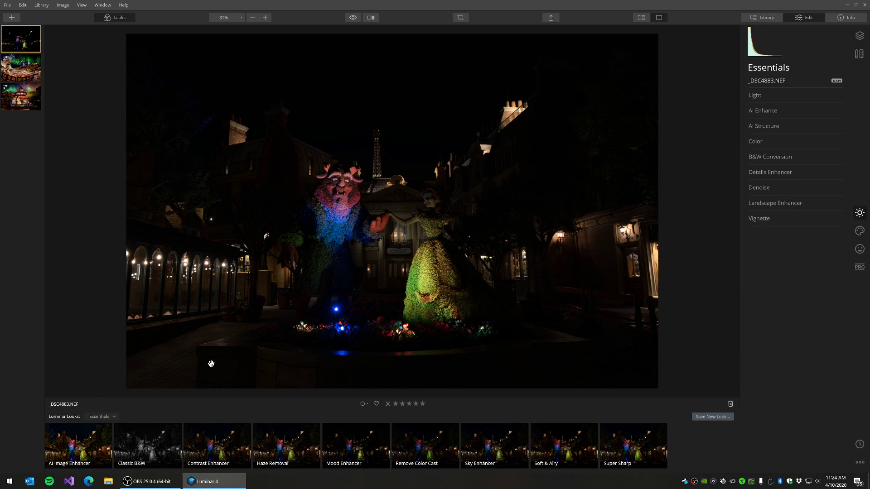
pyautogui.click(90, 451)
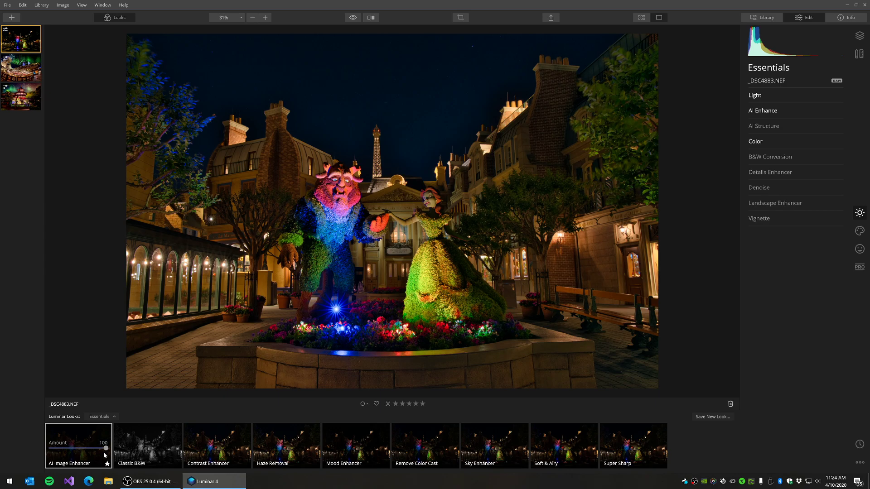
pyautogui.moveTo(106, 451)
pyautogui.mouseDown()
pyautogui.moveTo(74, 451)
pyautogui.moveTo(89, 455)
pyautogui.mouseUp()
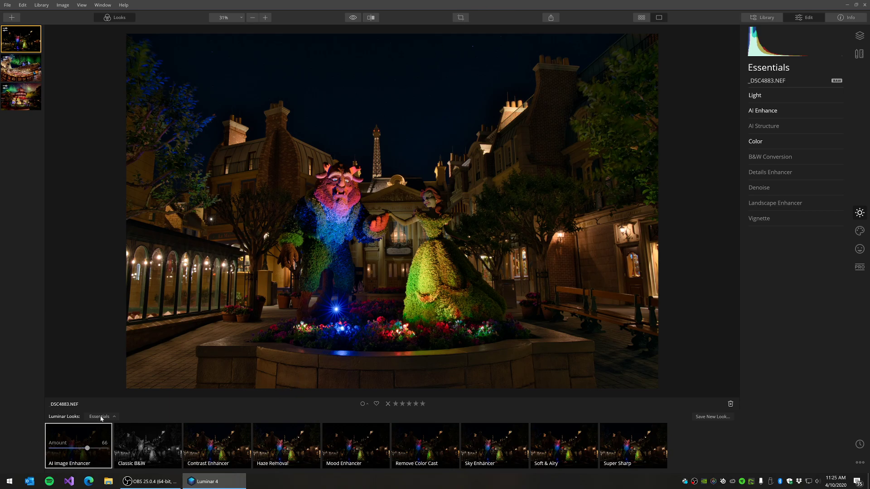
# - Reset all edits on the photo
pyautogui.rightClick(319, 300)
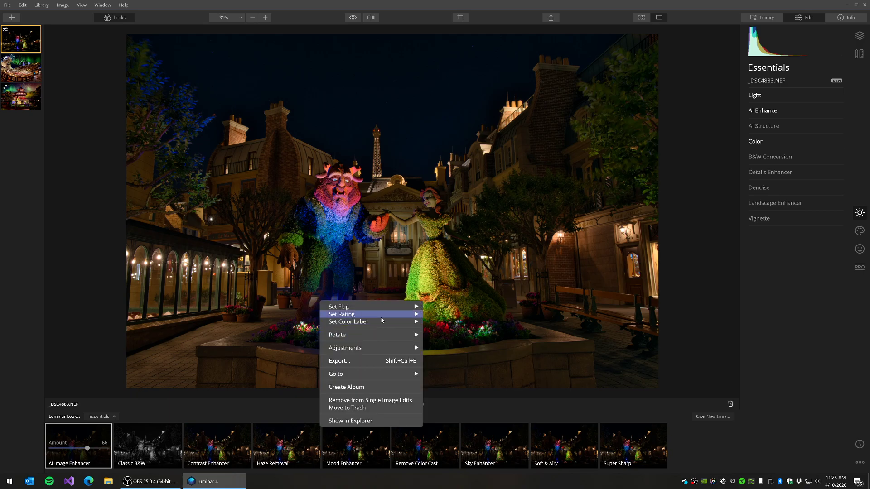
pyautogui.moveTo(416, 354)
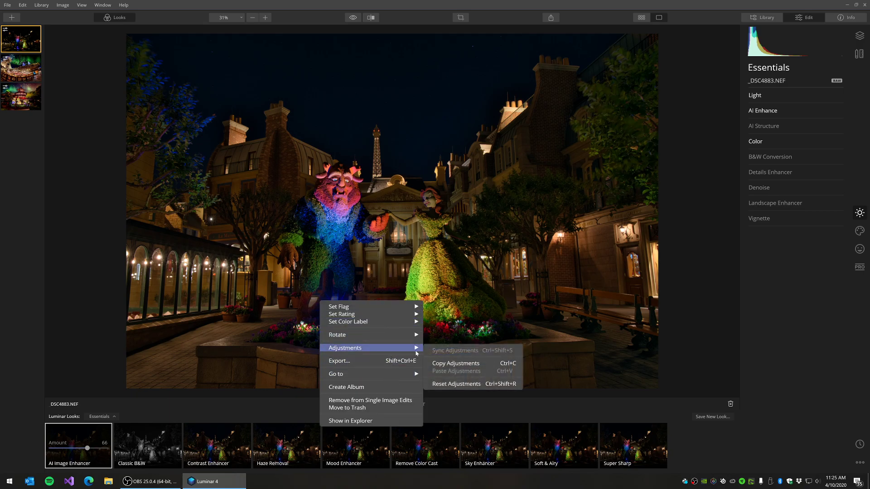
pyautogui.click(448, 384)
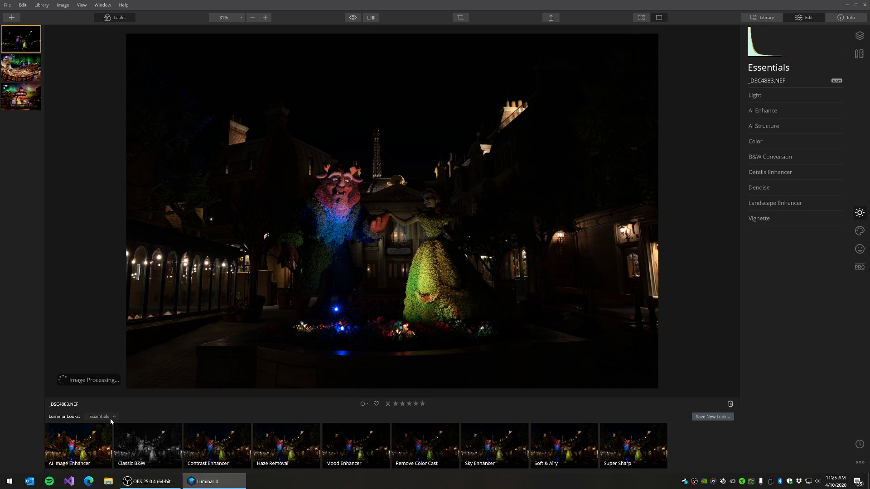
# - Browse the Landscape, Portrait, Lifestyle, Aerial and Dramatic looks, then return to Essentials
pyautogui.click(101, 417)
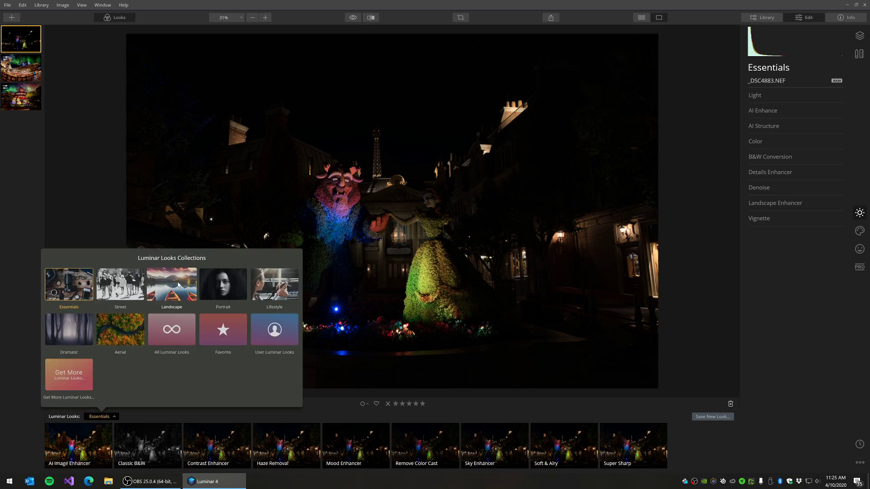
pyautogui.click(178, 286)
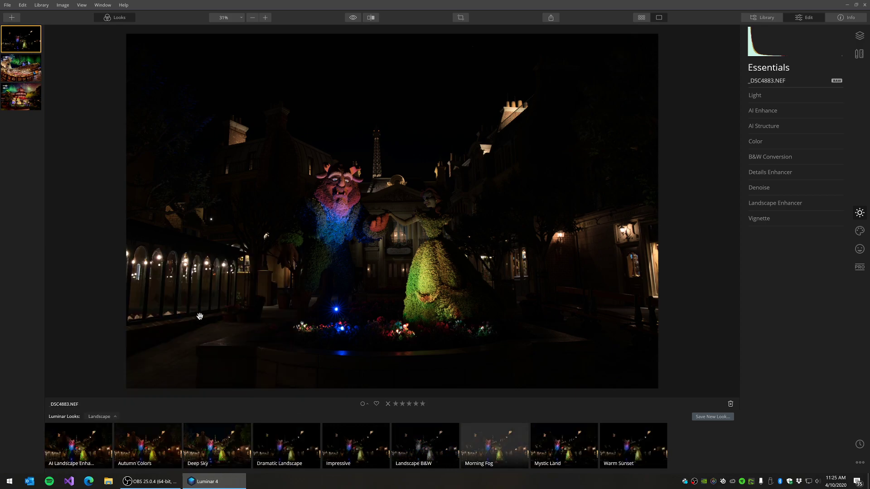
pyautogui.click(89, 419)
pyautogui.click(223, 286)
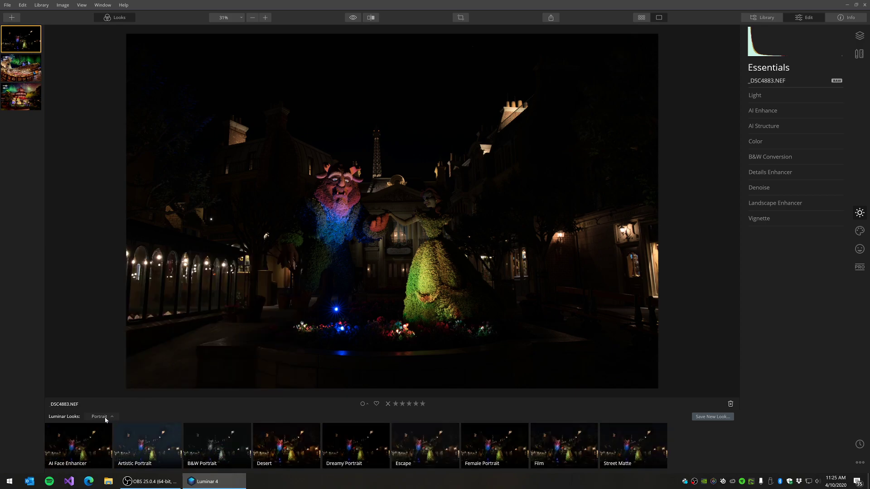
pyautogui.click(105, 419)
pyautogui.click(263, 295)
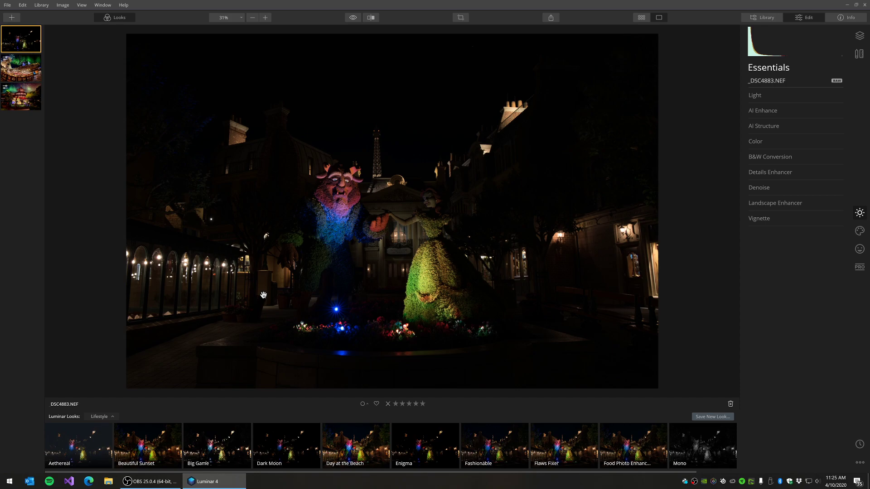
pyautogui.click(107, 419)
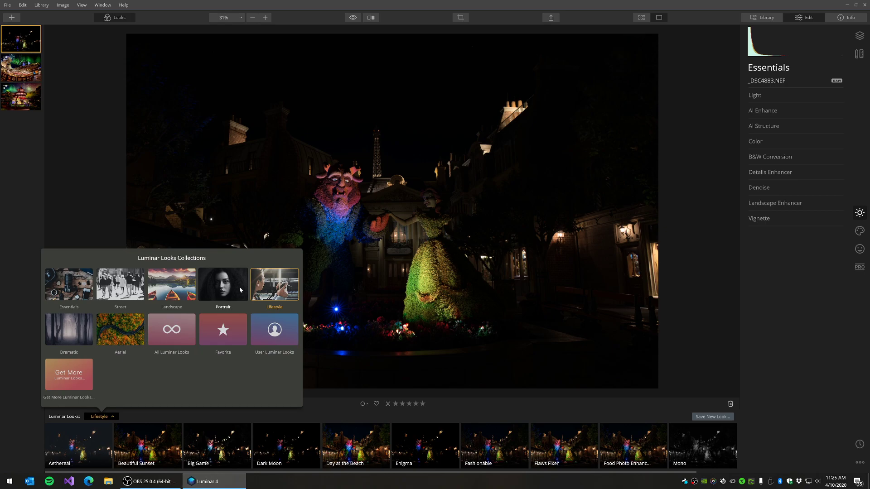
pyautogui.click(129, 326)
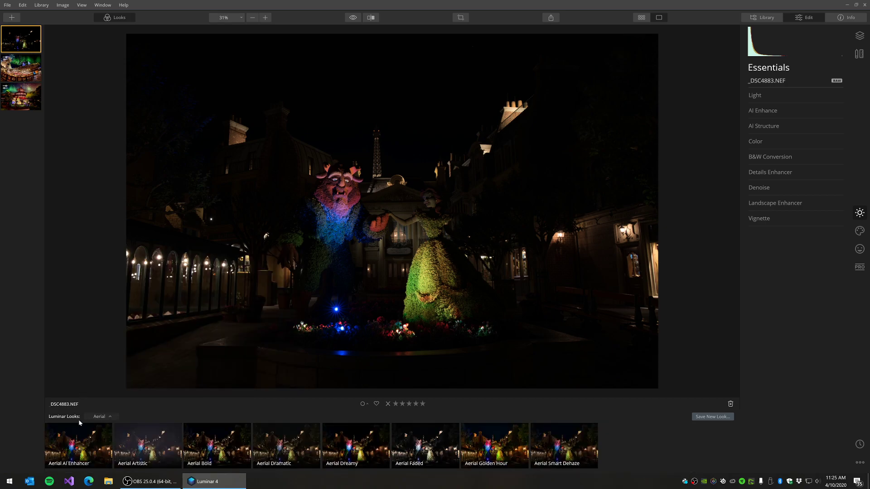
pyautogui.click(100, 417)
pyautogui.click(69, 329)
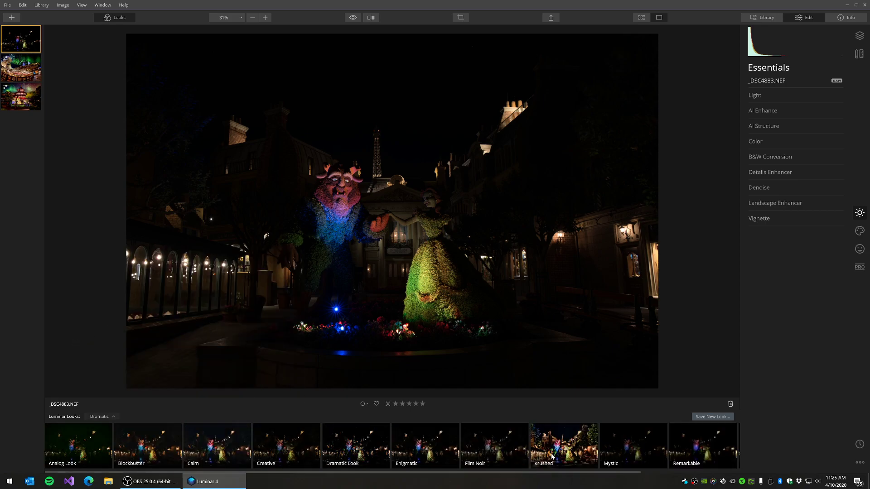
pyautogui.click(107, 417)
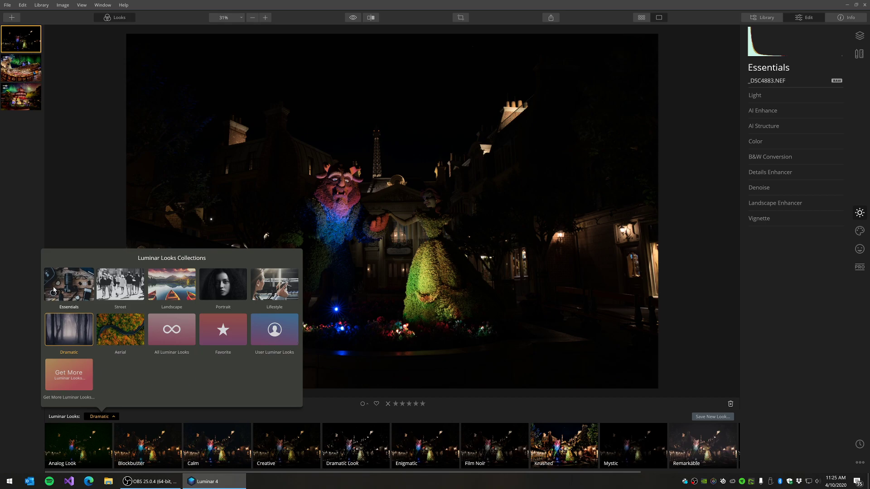
pyautogui.click(69, 289)
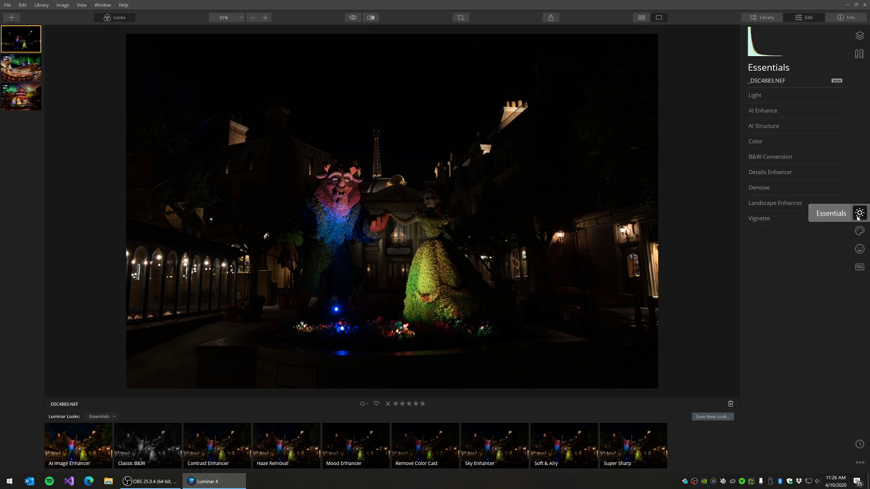
# - In Light, set Shadows 65, Exposure 0.35, Highlights -79 and Temperature 3202
pyautogui.click(755, 97)
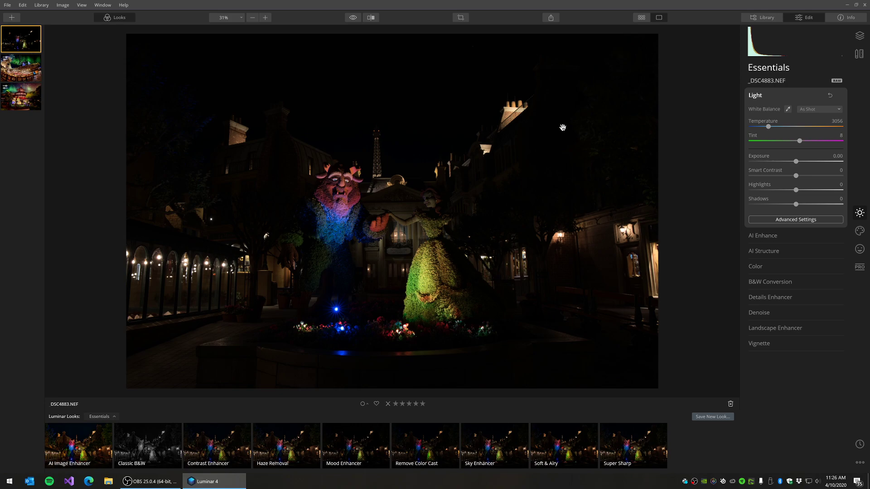
pyautogui.moveTo(795, 204); pyautogui.dragTo(827, 210)
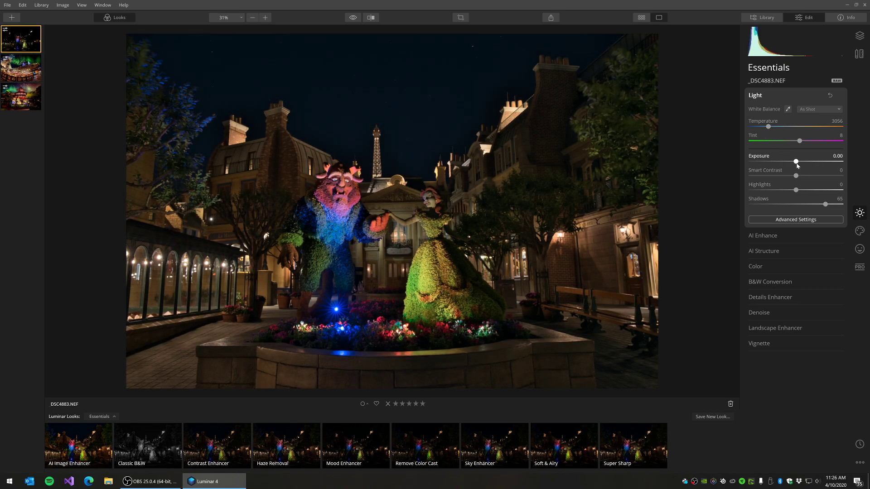
pyautogui.moveTo(795, 163); pyautogui.dragTo(769, 192)
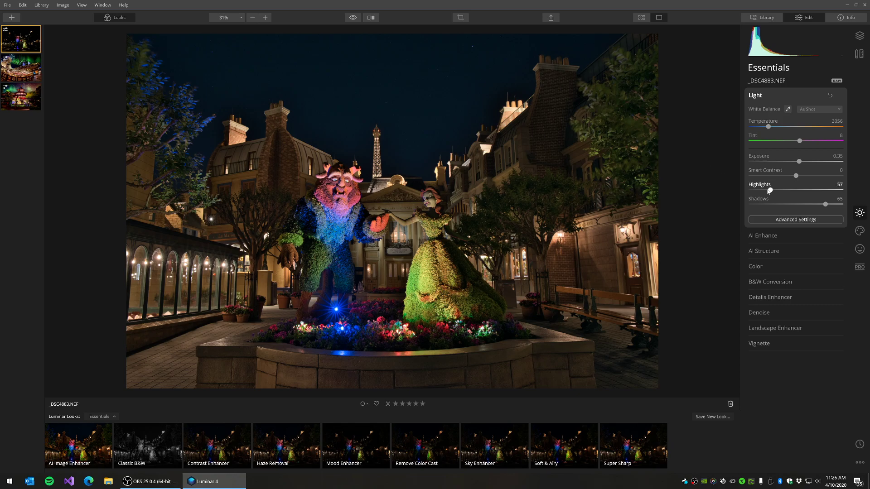
pyautogui.moveTo(769, 190); pyautogui.dragTo(807, 198)
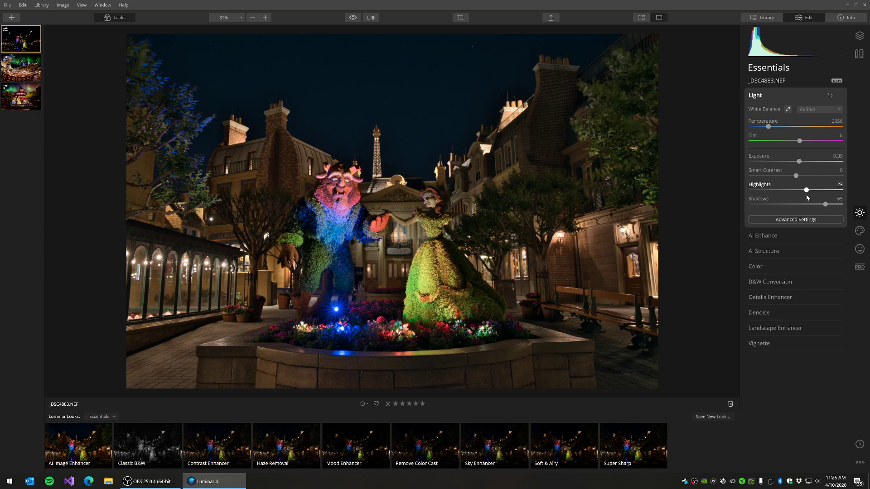
pyautogui.moveTo(807, 198); pyautogui.dragTo(763, 197)
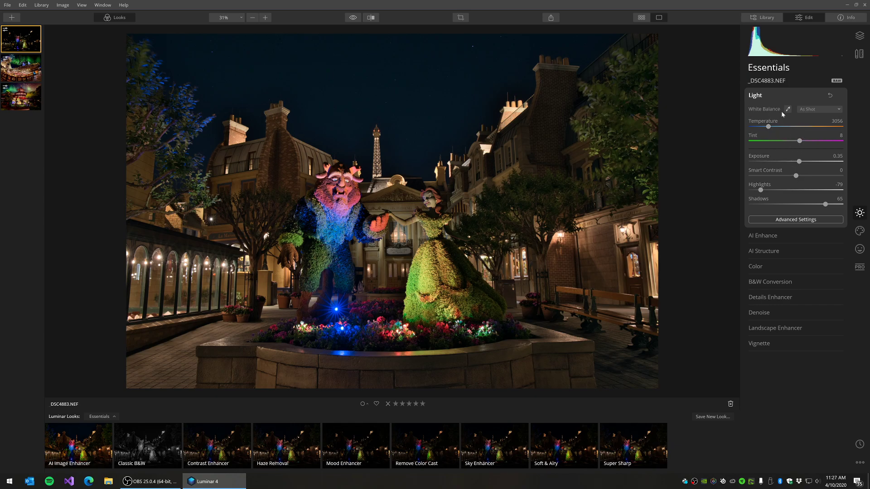
pyautogui.moveTo(767, 127); pyautogui.dragTo(769, 129)
# - In AI Enhance, set AI Accent to 16 and leave AI Sky Enhancer at 0
pyautogui.click(782, 235)
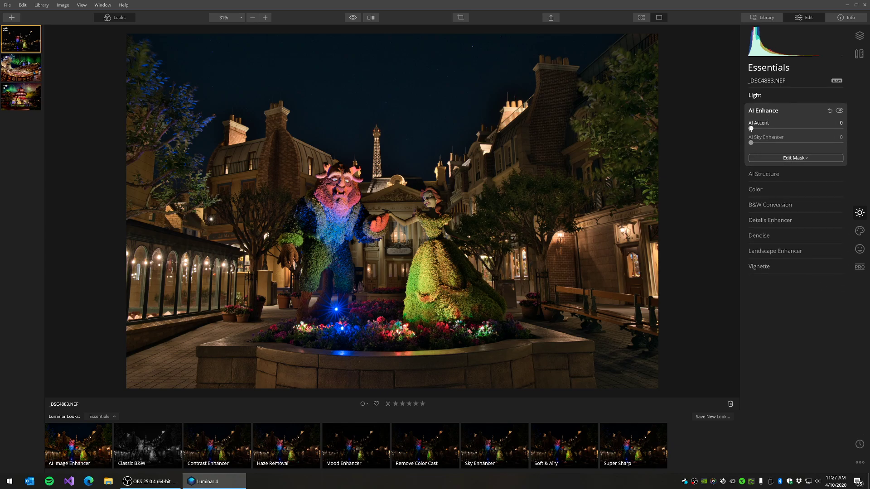
pyautogui.moveTo(750, 129); pyautogui.dragTo(766, 134)
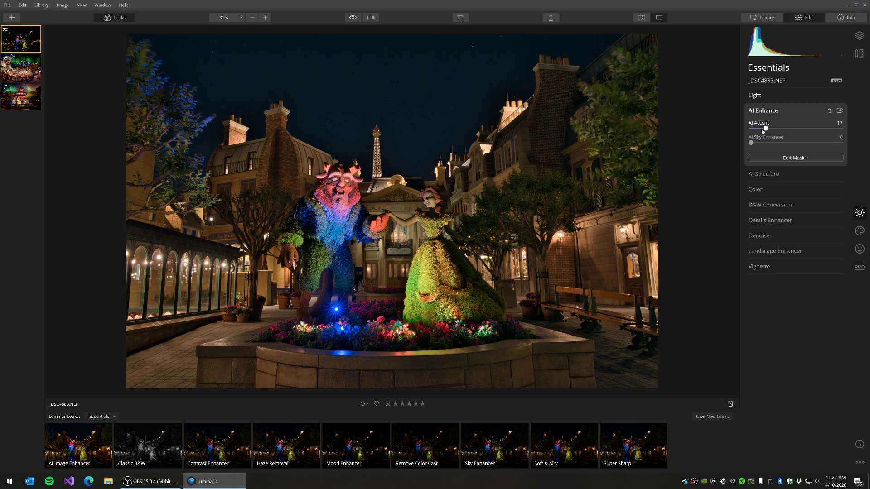
pyautogui.moveTo(765, 130); pyautogui.dragTo(841, 128)
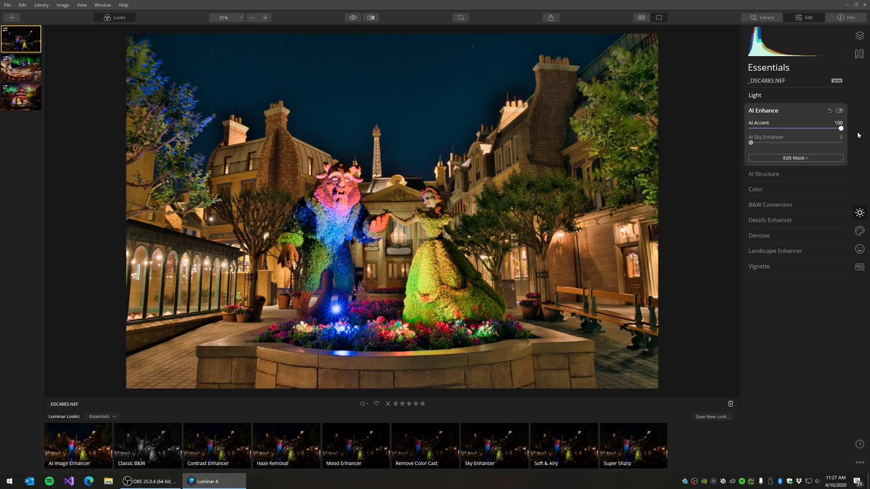
pyautogui.moveTo(818, 130); pyautogui.dragTo(765, 130)
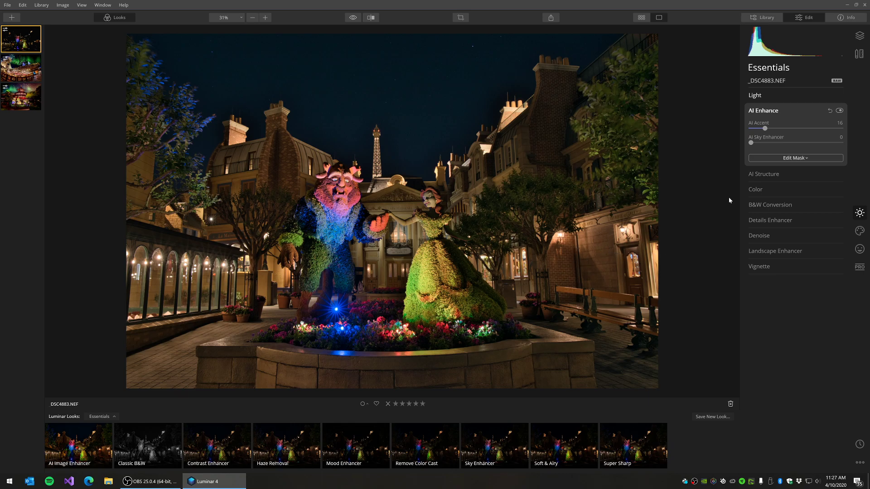
# - Raise Color Vibrance to 12, then expand B&W Conversion and Details Enhancer
pyautogui.click(773, 188)
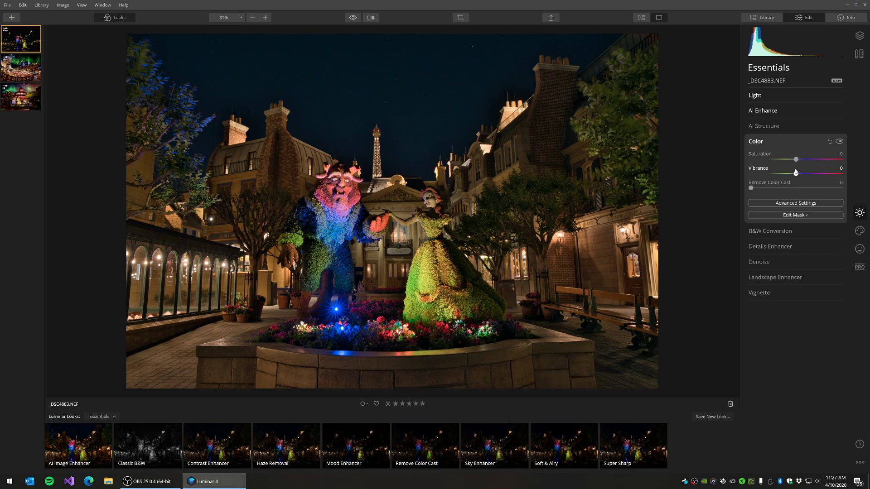
pyautogui.moveTo(796, 174); pyautogui.dragTo(804, 178)
pyautogui.click(781, 232)
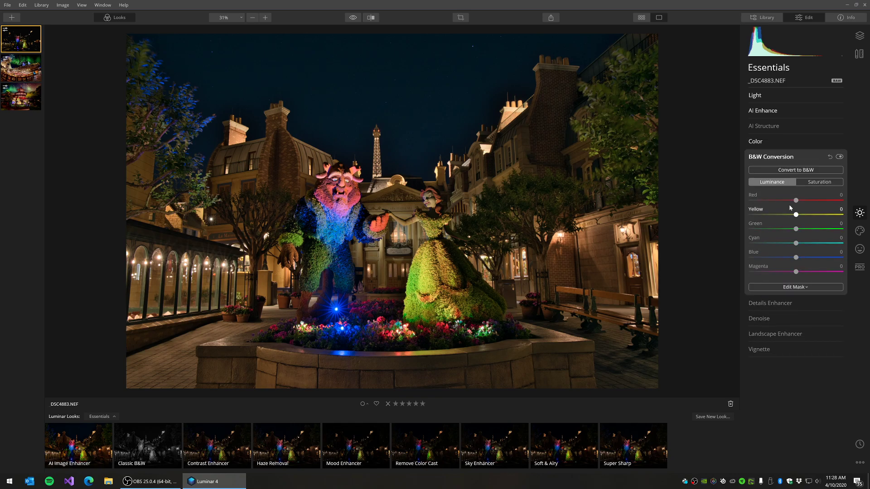
pyautogui.click(789, 303)
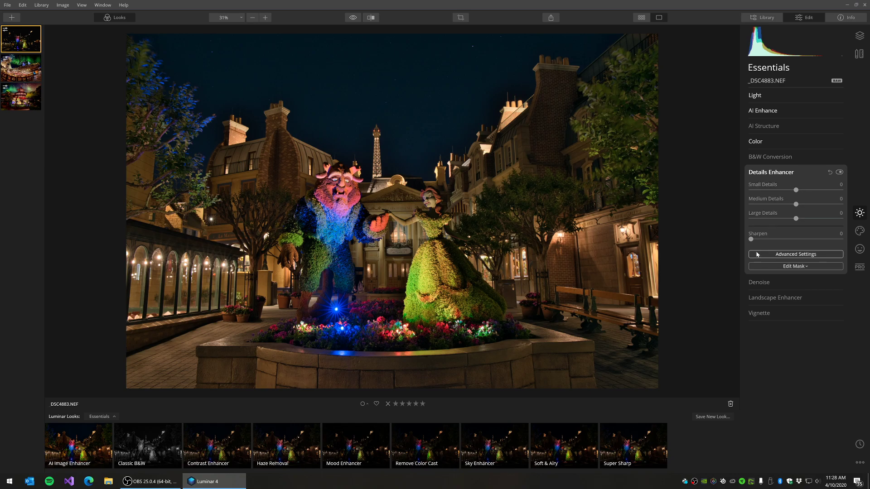
# - Expand Denoise and check its Edit Mask options, leaving both denoise sliders at 0
pyautogui.click(785, 283)
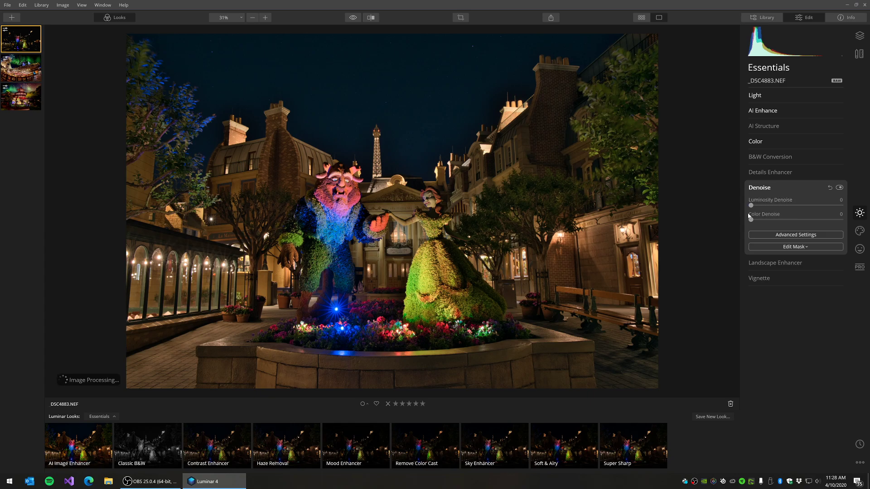
pyautogui.click(802, 248)
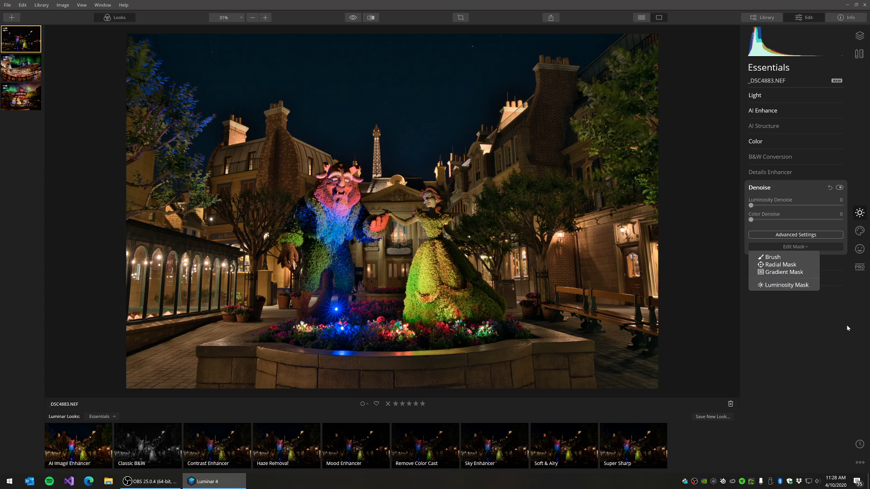
pyautogui.click(802, 351)
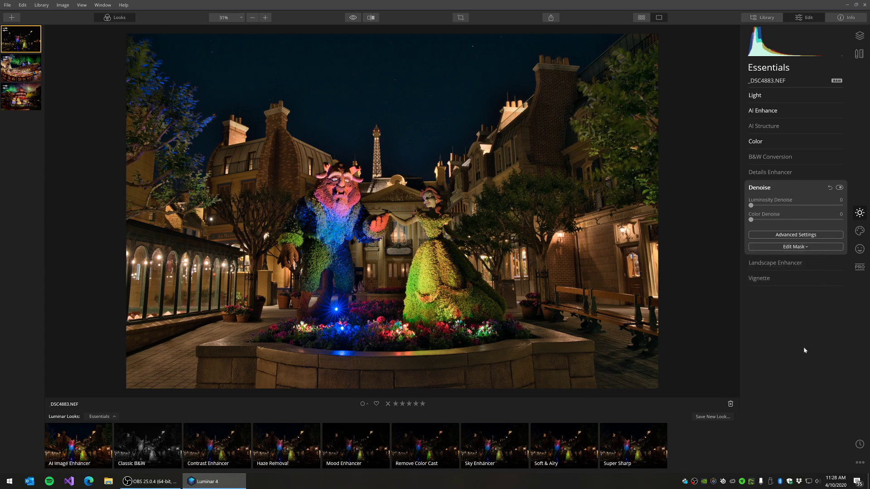
# - Add a Vignette centred on the topiaries with Amount -15
pyautogui.click(785, 283)
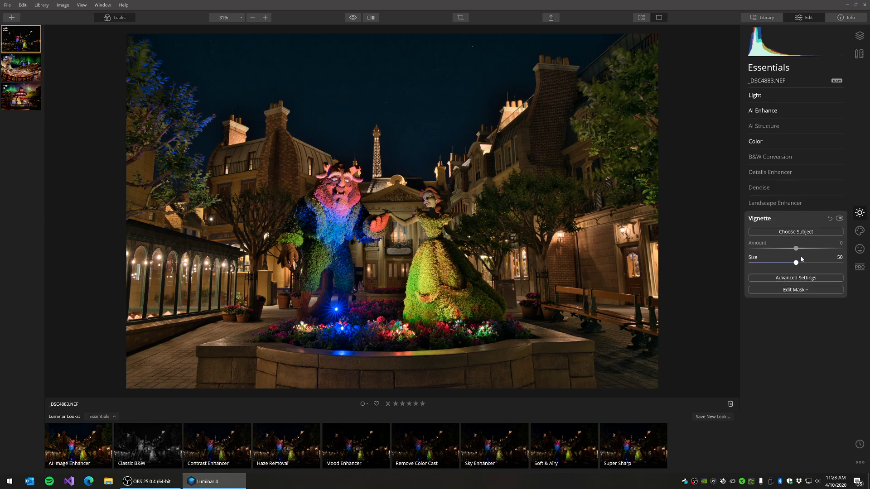
pyautogui.click(805, 233)
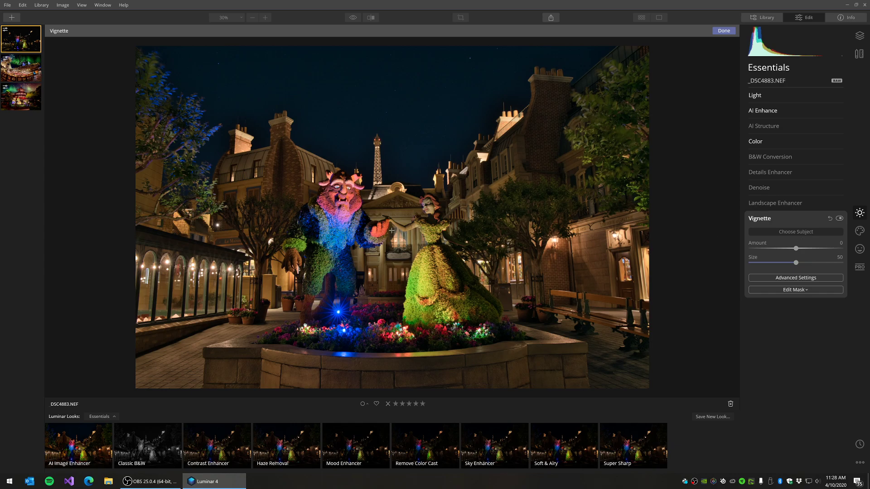
pyautogui.moveTo(797, 249)
pyautogui.mouseDown()
pyautogui.moveTo(806, 251)
pyautogui.moveTo(777, 251)
pyautogui.moveTo(789, 252)
pyautogui.mouseUp()
# - Step through the Creative and Portrait filter lists to reach the Professional tools
pyautogui.click(859, 230)
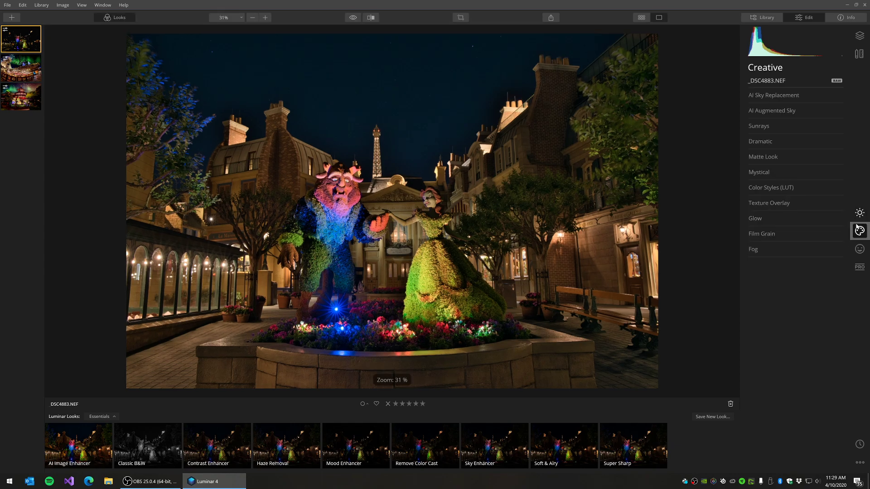
pyautogui.click(859, 250)
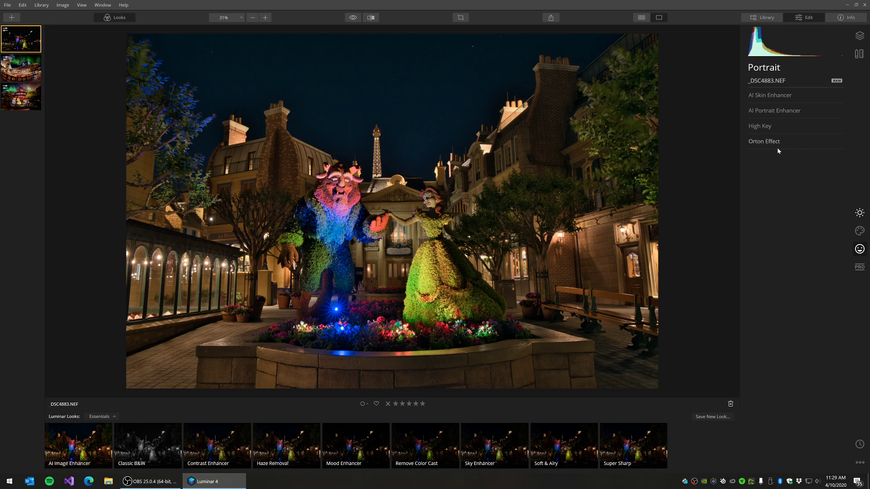
pyautogui.click(859, 268)
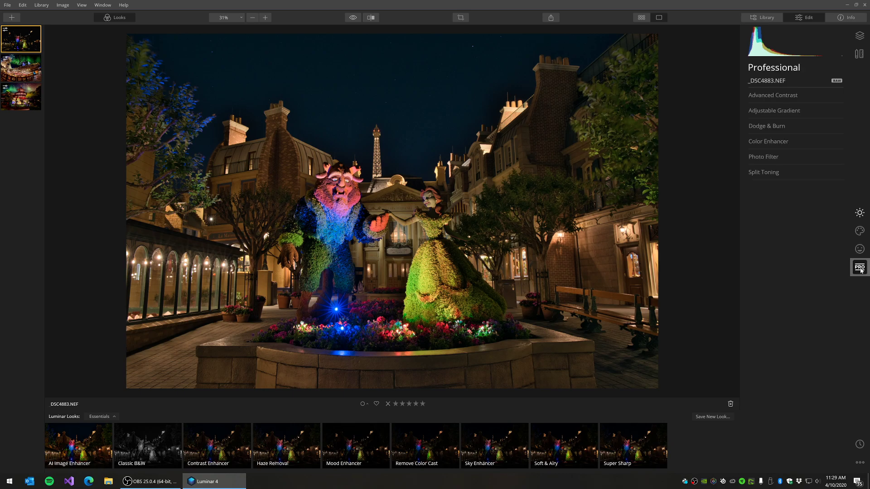
# - Set Advanced Contrast: Highlights 20/-19, Midtones 23/44, Shadows 42/9
pyautogui.click(774, 97)
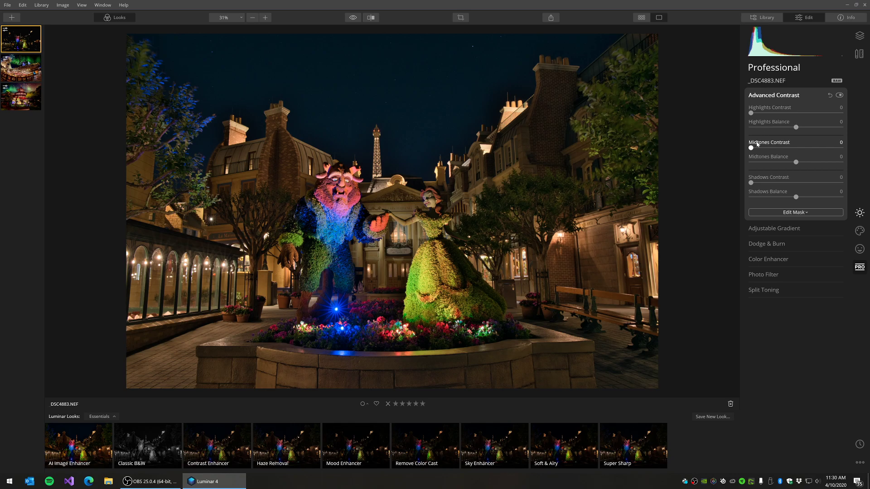
pyautogui.moveTo(751, 150); pyautogui.dragTo(802, 167)
pyautogui.click(763, 164)
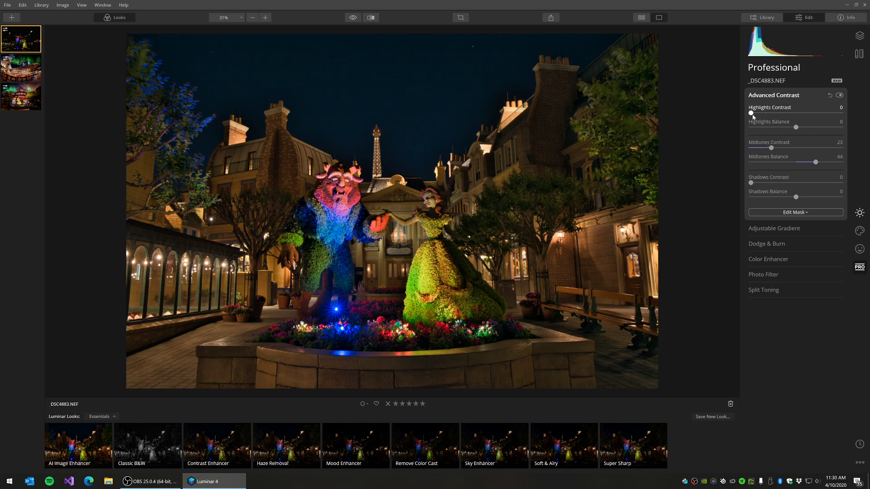
pyautogui.moveTo(751, 114); pyautogui.dragTo(788, 138)
pyautogui.moveTo(751, 185); pyautogui.dragTo(790, 188)
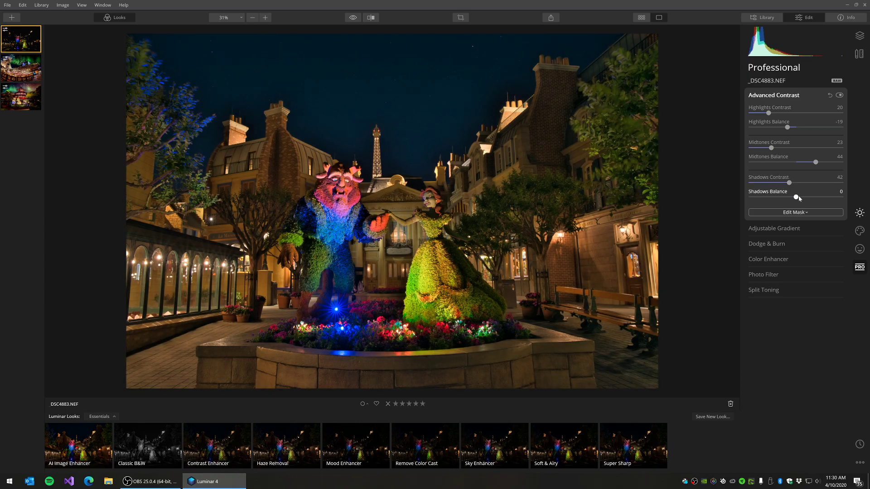
pyautogui.moveTo(796, 197)
pyautogui.mouseDown()
pyautogui.moveTo(809, 198)
pyautogui.moveTo(799, 198)
pyautogui.mouseUp()
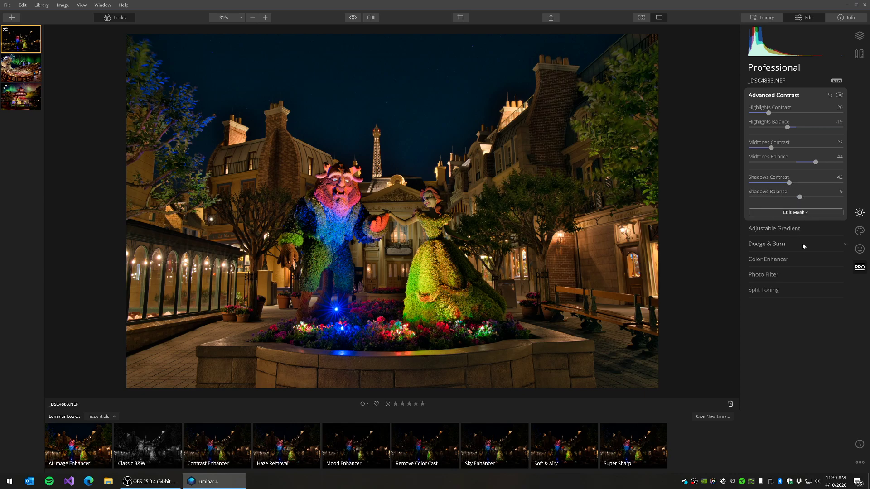
# - Set Color Enhancer Brilliance to -9 and Color Contrast amount 6 at hue 111
pyautogui.click(790, 248)
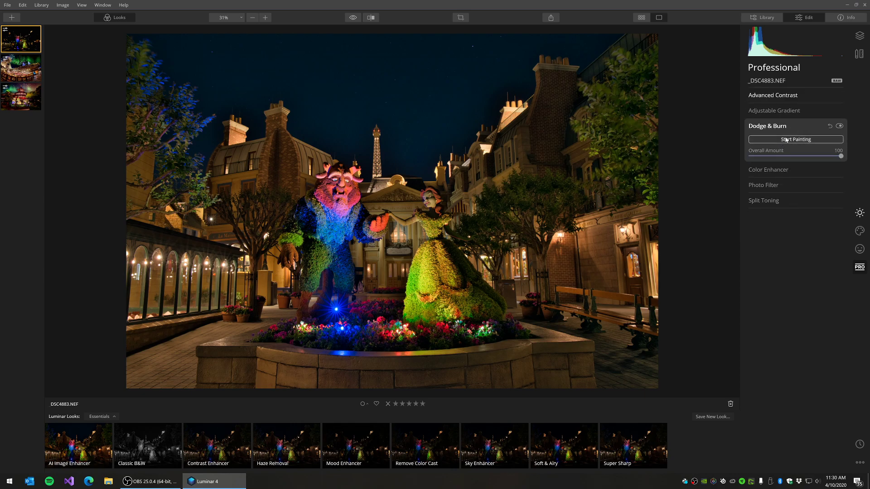
pyautogui.click(779, 202)
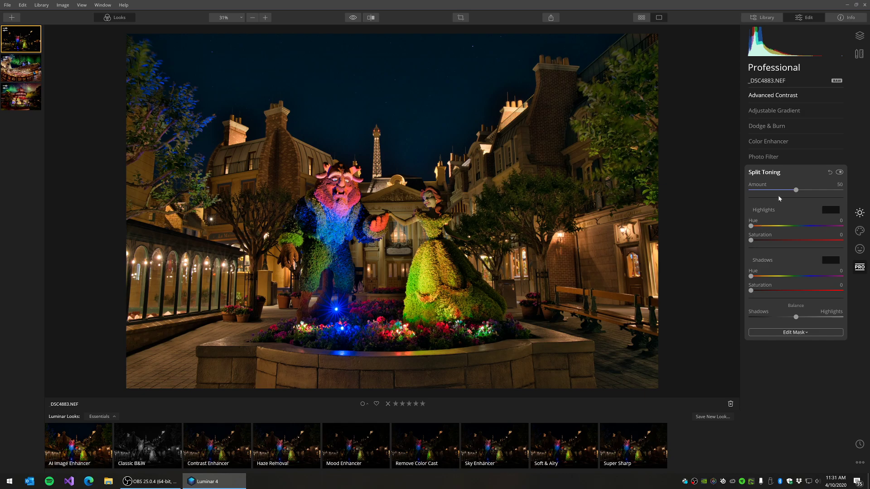
pyautogui.click(778, 146)
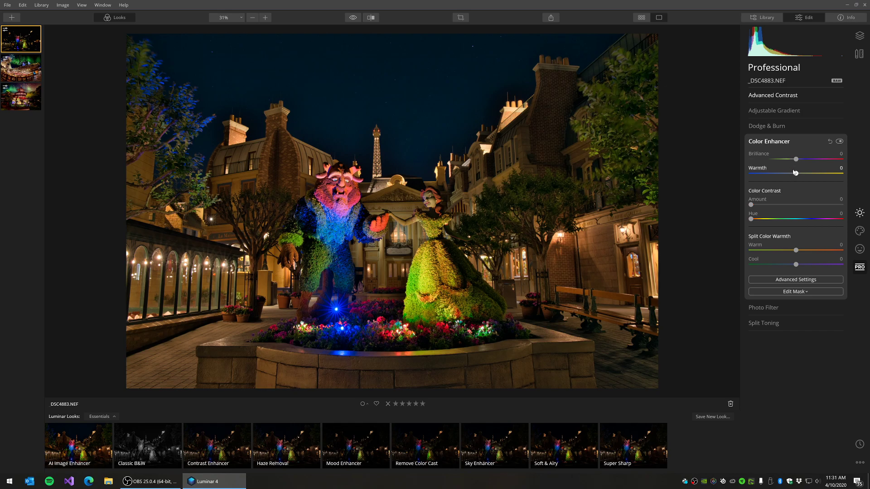
pyautogui.moveTo(796, 158)
pyautogui.mouseDown()
pyautogui.moveTo(806, 160)
pyautogui.moveTo(792, 166)
pyautogui.mouseUp()
pyautogui.moveTo(752, 207); pyautogui.dragTo(778, 223)
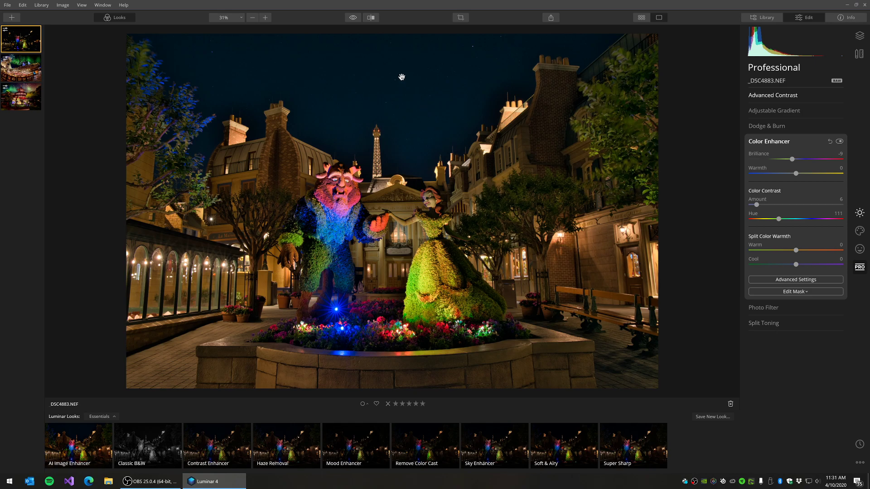
pyautogui.click(371, 18)
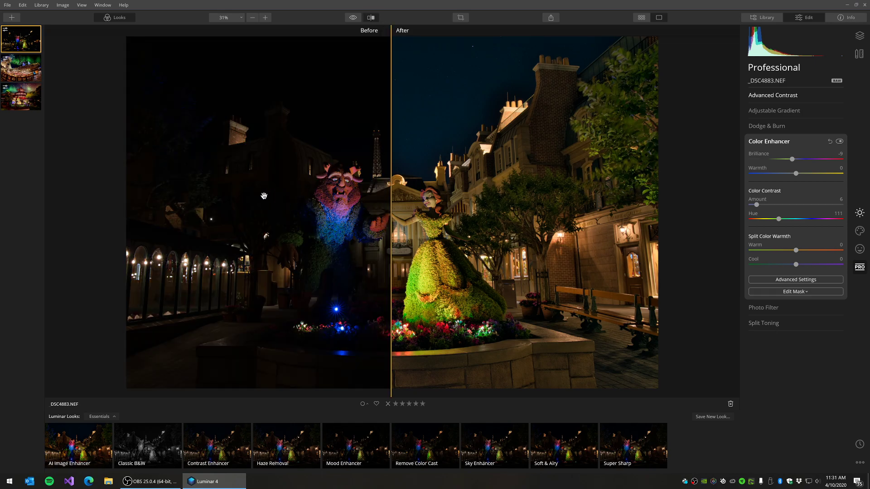
pyautogui.moveTo(390, 226); pyautogui.dragTo(165, 241)
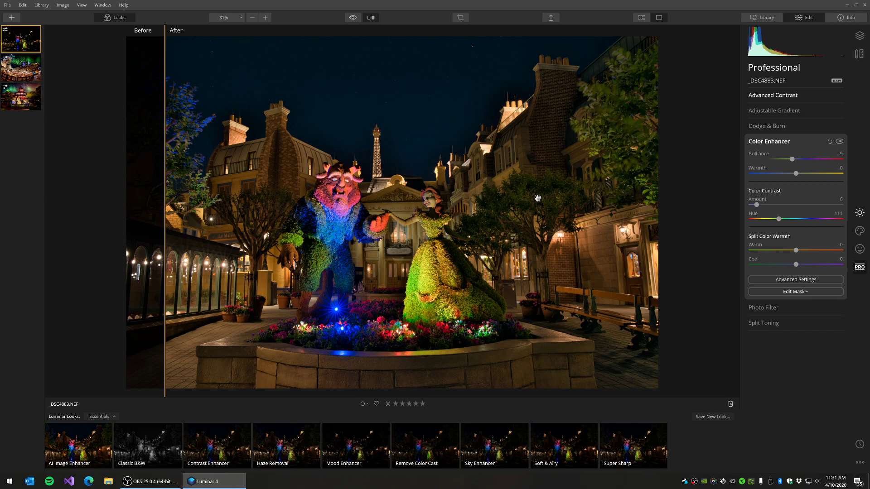
pyautogui.click(372, 17)
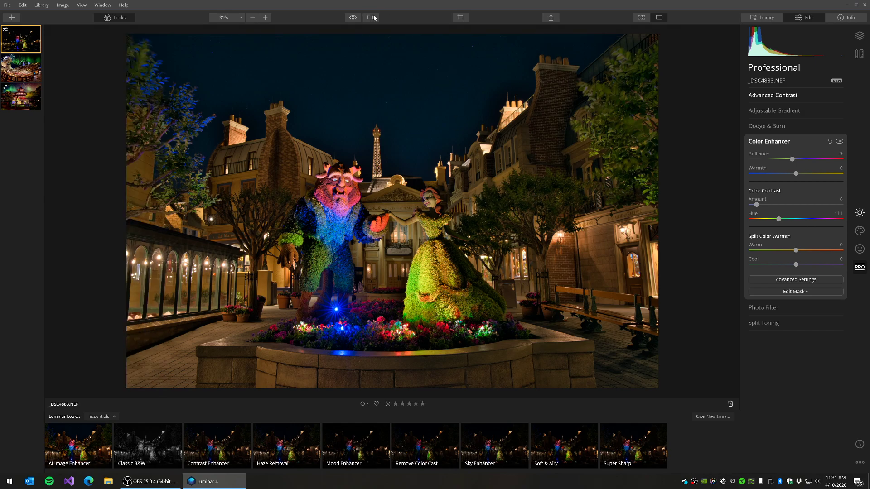